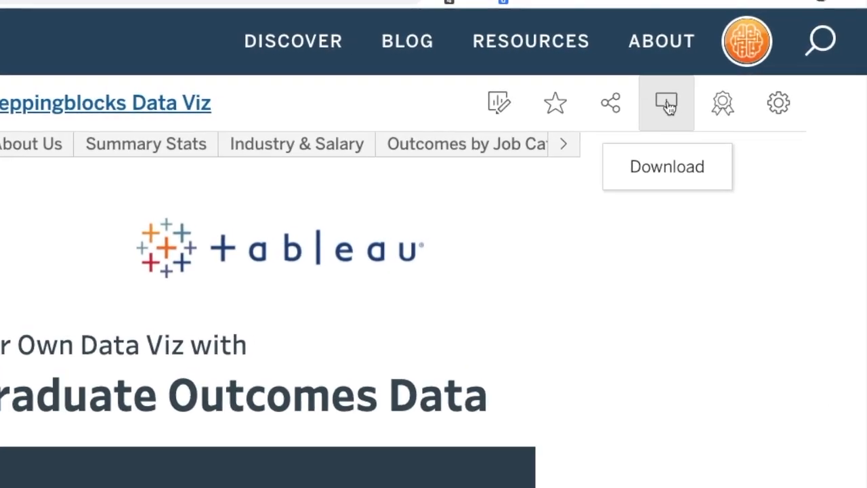
Download the graduate outcomes report template as a Tableau Workbook in the Current version.
{"action": "left_click", "coordinate": [668, 103]}
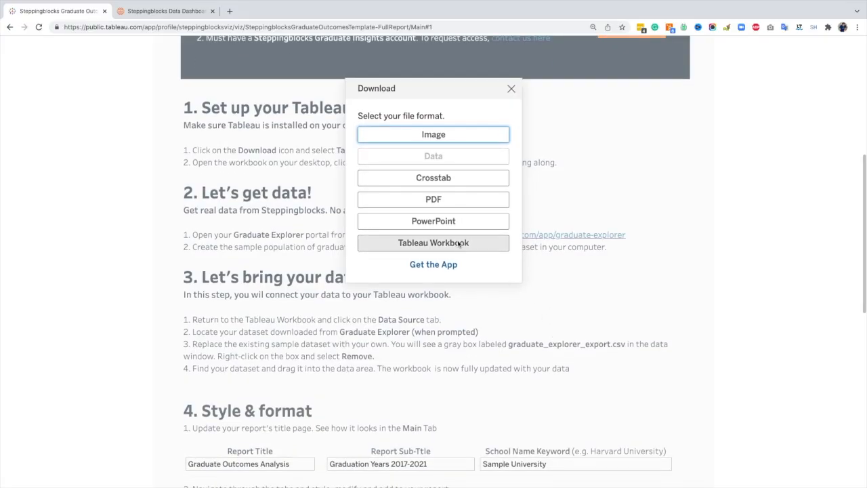
{"action": "left_click", "coordinate": [459, 243]}
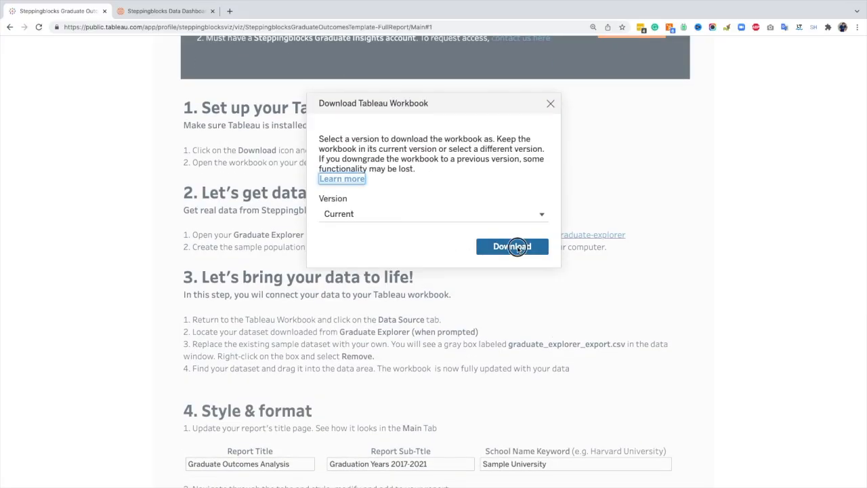
{"action": "left_click", "coordinate": [517, 248]}
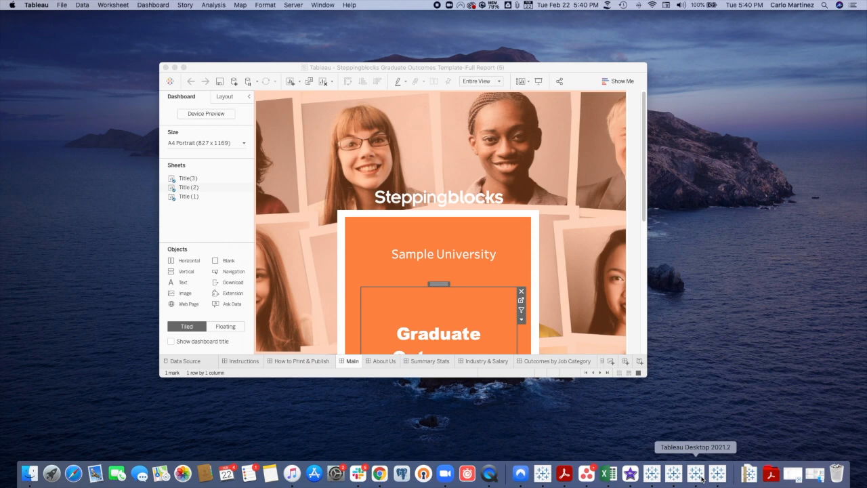
Switch to the downloaded workbook in Tableau Desktop, enlarge its window and show the Instructions dashboard.
{"action": "left_click", "coordinate": [183, 68]}
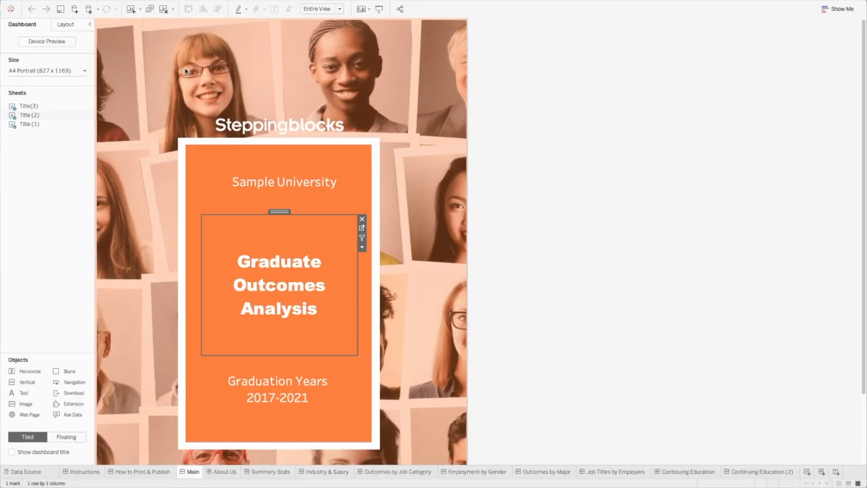
{"action": "left_click", "coordinate": [91, 472]}
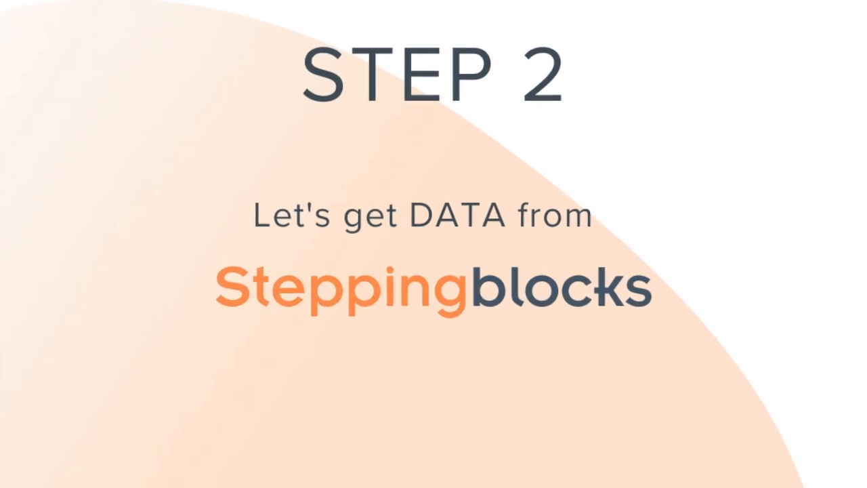
Switch to the Graduate Explorer portal in the browser and look over its overview and tutorial video.
{"action": "left_click", "coordinate": [485, 114]}
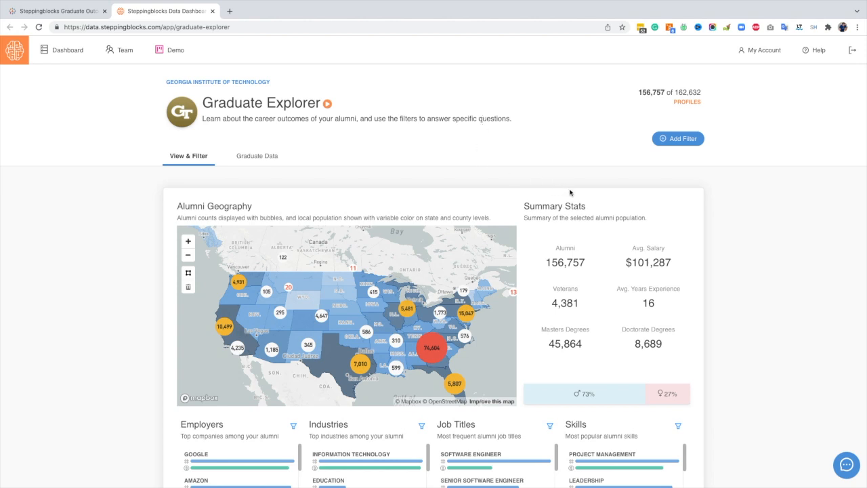
{"action": "scroll", "coordinate": [569, 192], "scroll_direction": "down", "scroll_amount": 2}
{"action": "scroll", "coordinate": [570, 192], "scroll_direction": "up", "scroll_amount": 2}
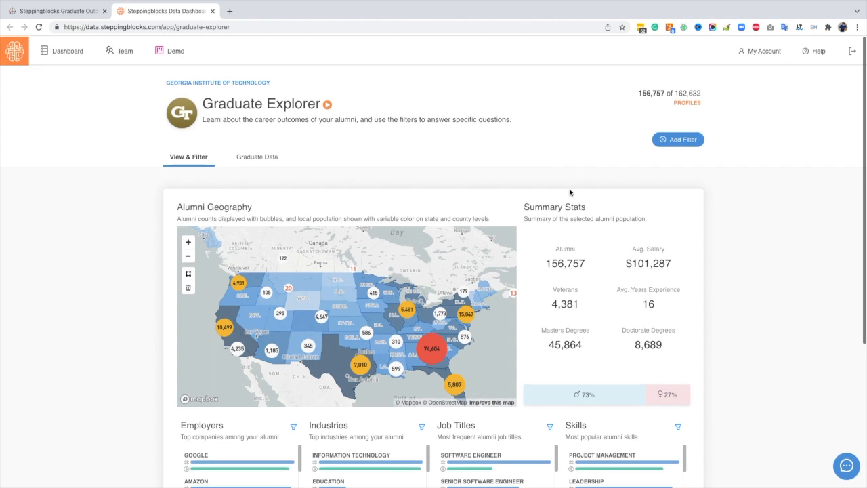
{"action": "left_click", "coordinate": [328, 104]}
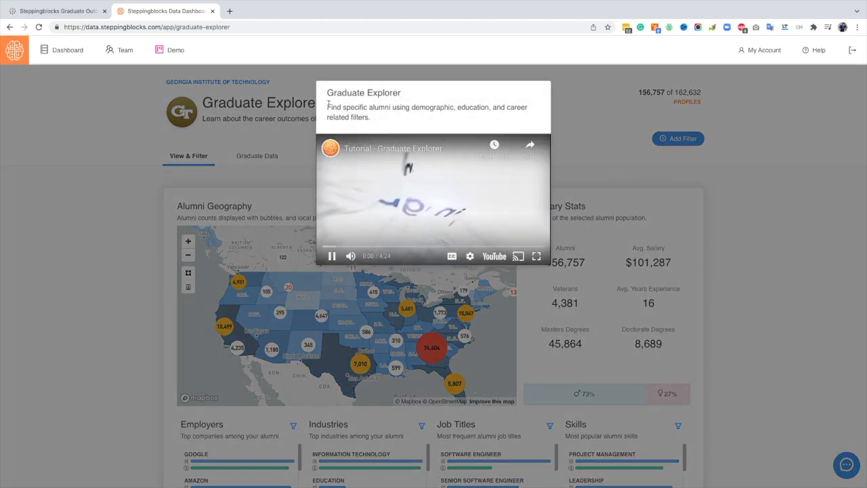
{"action": "left_click", "coordinate": [576, 137]}
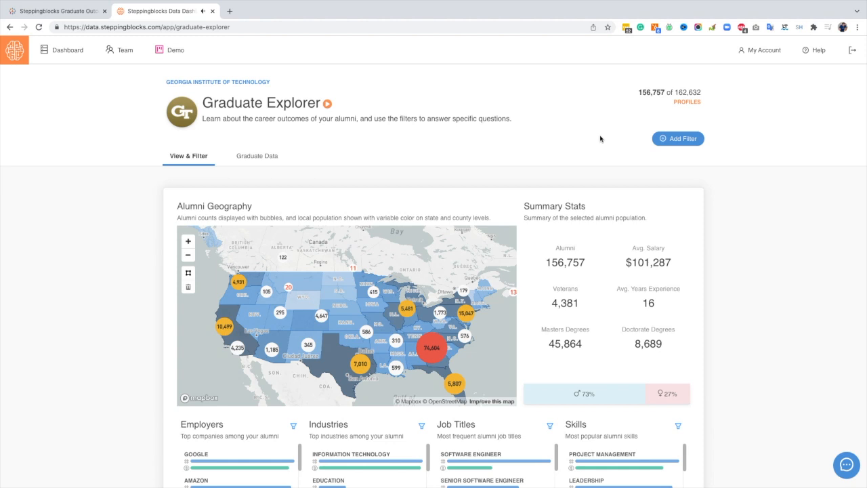
Filter the alumni population to graduation year 2012.
{"action": "left_click", "coordinate": [675, 143]}
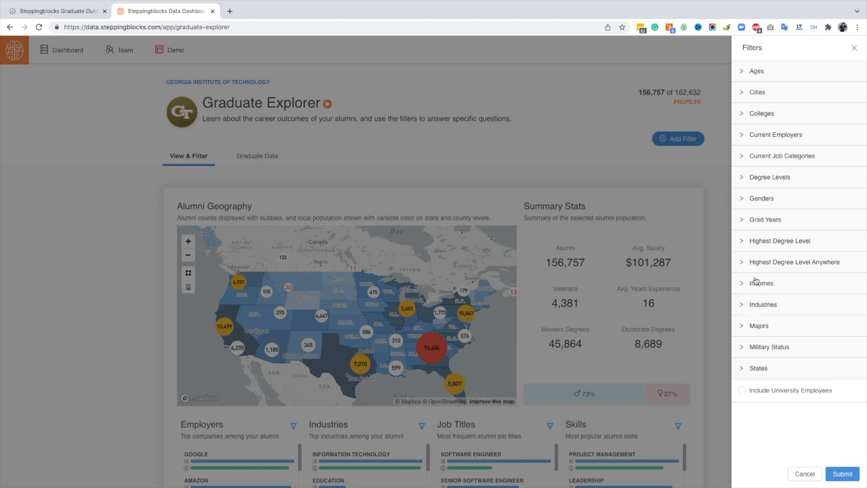
{"action": "left_click", "coordinate": [744, 221]}
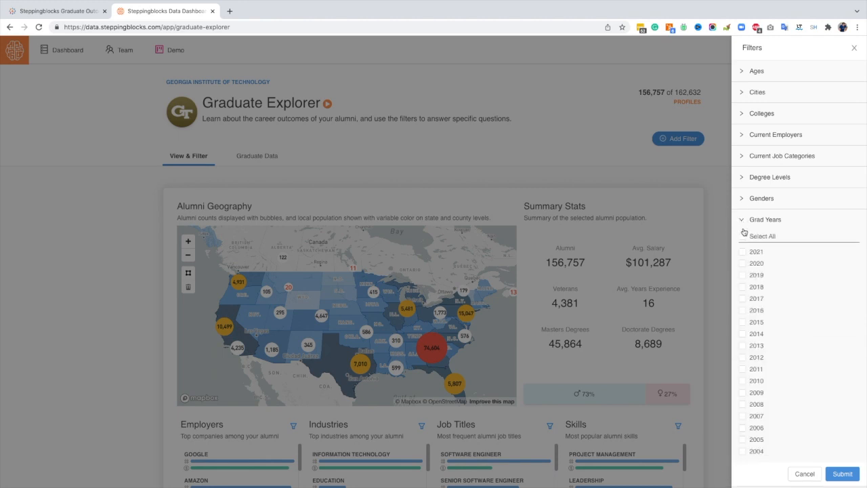
{"action": "left_click", "coordinate": [743, 357]}
{"action": "left_click", "coordinate": [843, 474]}
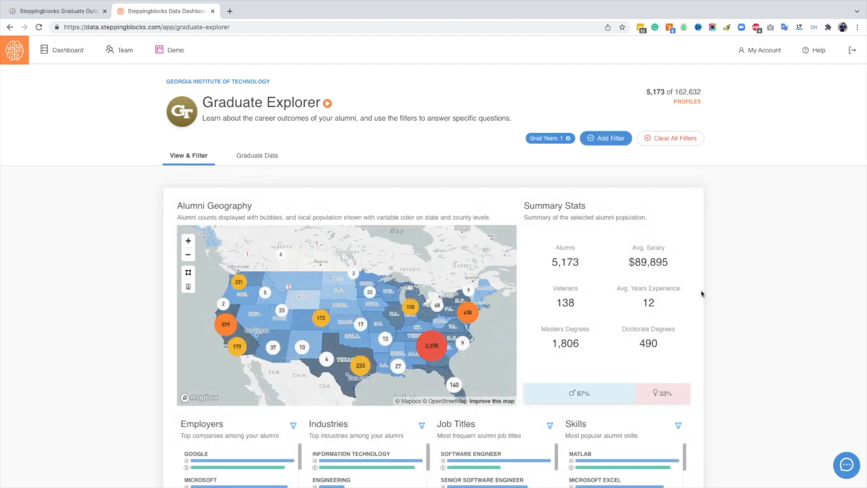
Download all records of the filtered population from the Graduate Data view.
{"action": "left_click", "coordinate": [273, 158]}
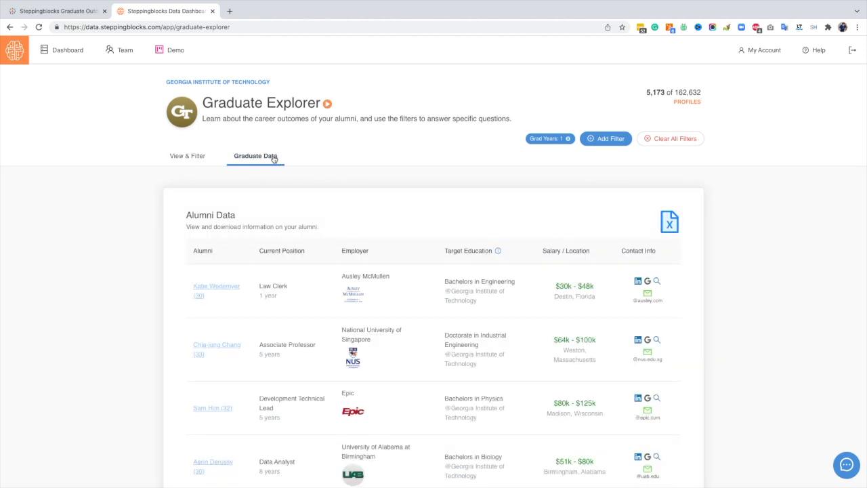
{"action": "left_click", "coordinate": [669, 224]}
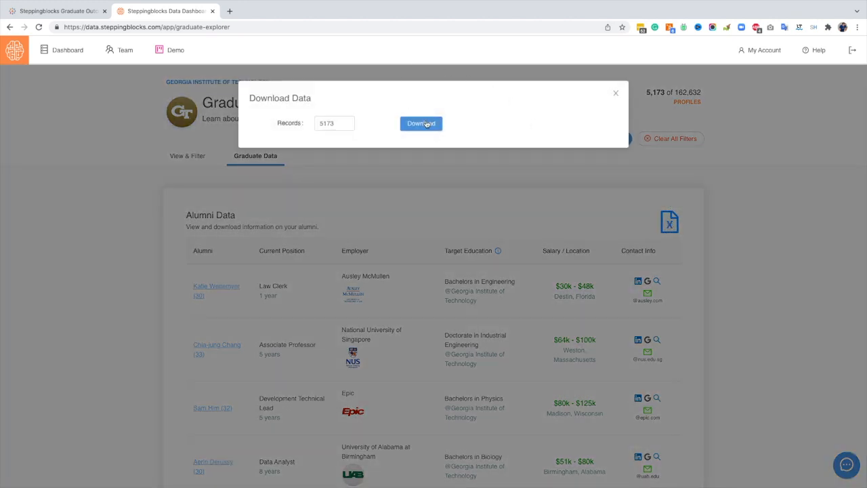
{"action": "left_click", "coordinate": [426, 124]}
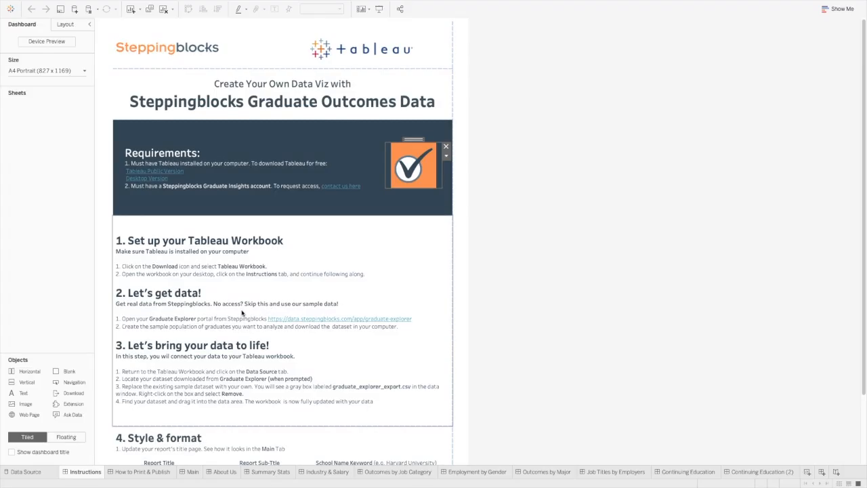
Return to the Tableau workbook's data source and locate SampleUniversityDemo (17).csv in Downloads as its dataset.
{"action": "left_click", "coordinate": [41, 472]}
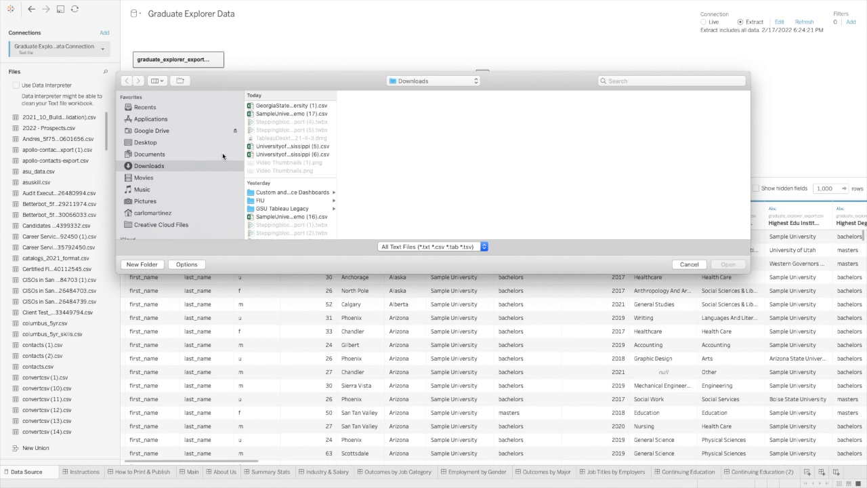
{"action": "left_click", "coordinate": [275, 114]}
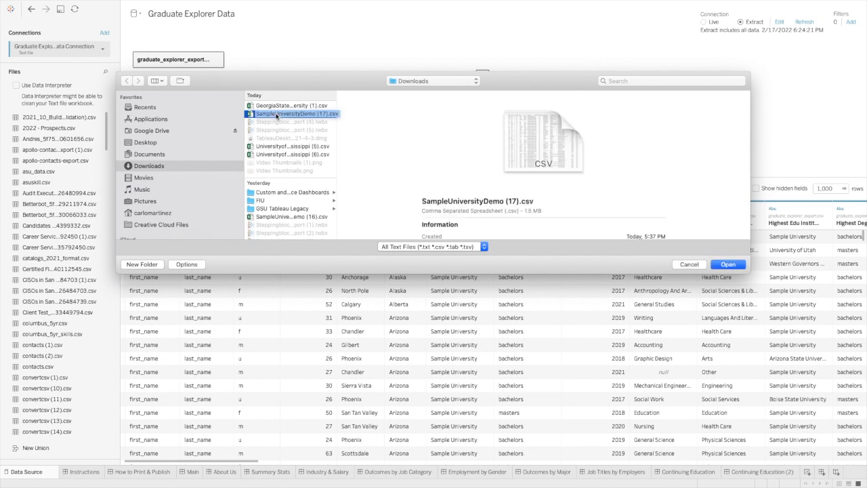
{"action": "left_click", "coordinate": [40, 472]}
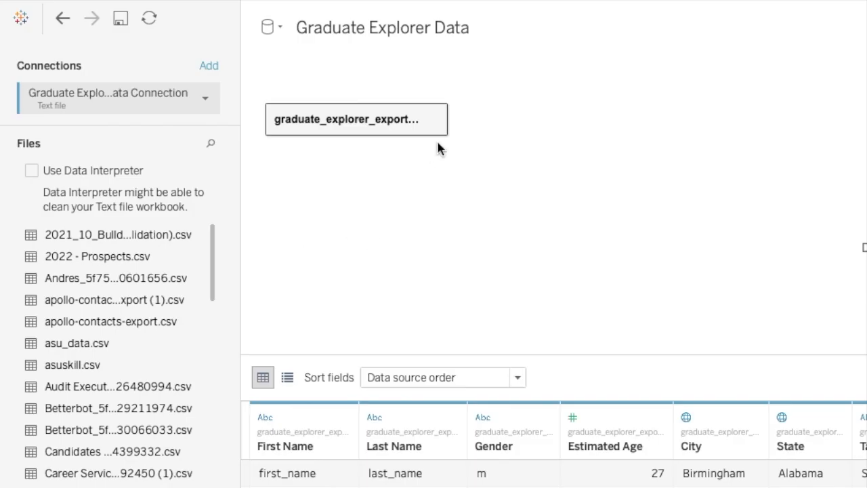
Remove the existing graduate_explorer_export table from the Graduate Explorer Data source.
{"action": "left_click", "coordinate": [436, 119]}
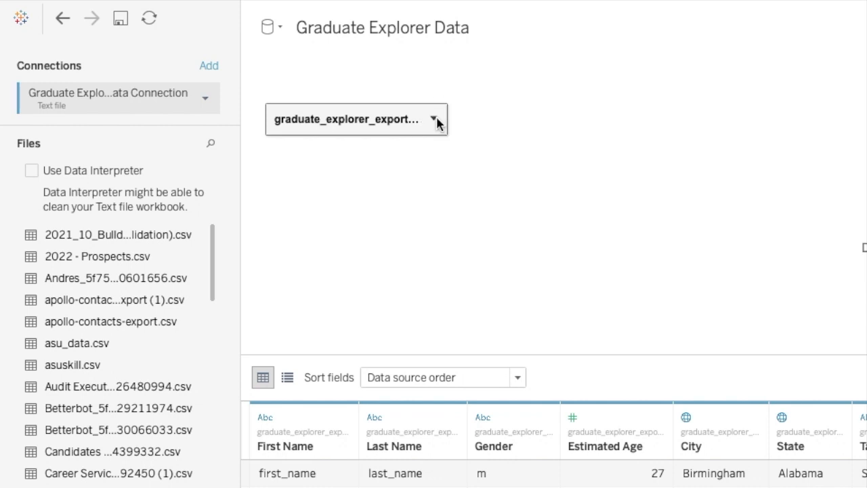
{"action": "left_click", "coordinate": [436, 119]}
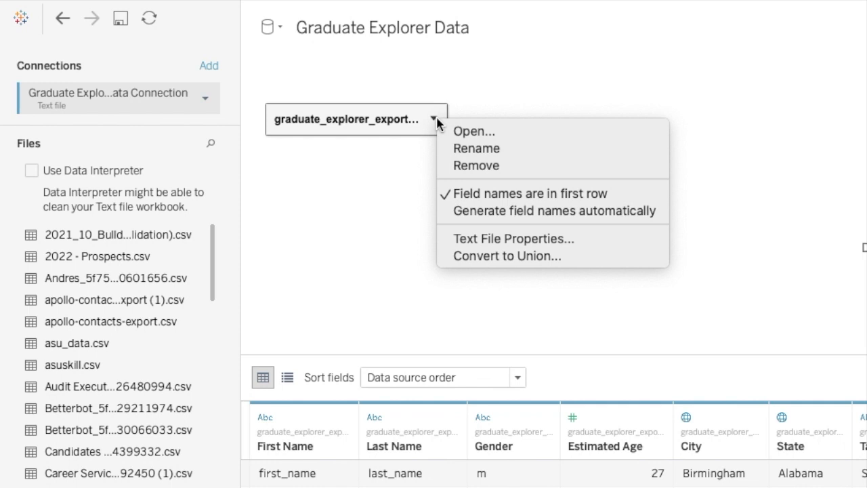
{"action": "left_click", "coordinate": [474, 167]}
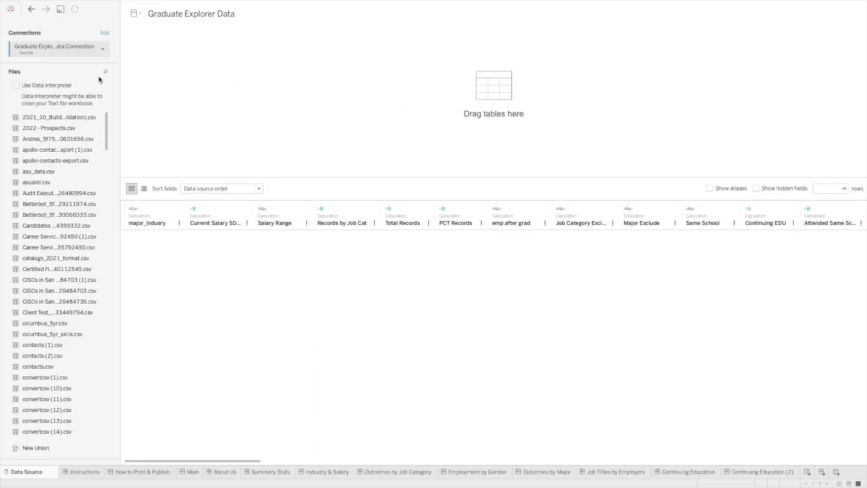
Search the connection's files for "sample" and add SampleUniversityDemo (17).csv to the empty data source canvas.
{"action": "scroll", "coordinate": [63, 169], "scroll_direction": "down", "scroll_amount": 10}
{"action": "scroll", "coordinate": [73, 129], "scroll_direction": "up", "scroll_amount": 10}
{"action": "left_click", "coordinate": [104, 71]}
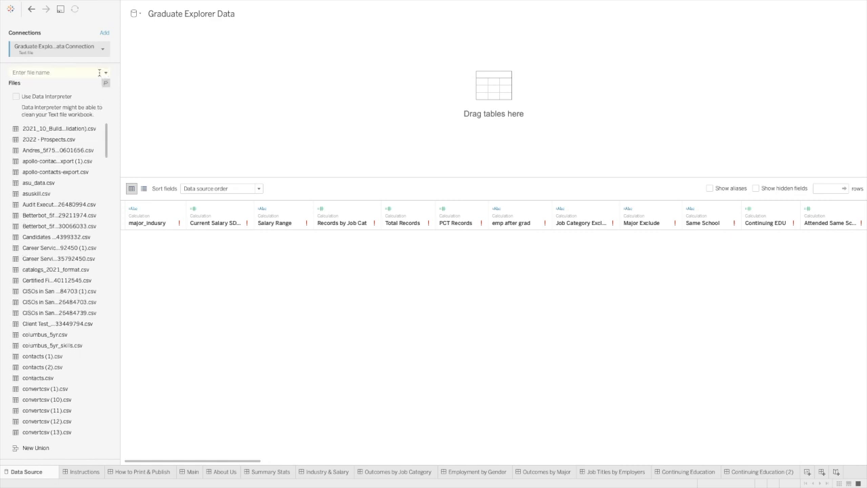
{"action": "type", "text": "sample"}
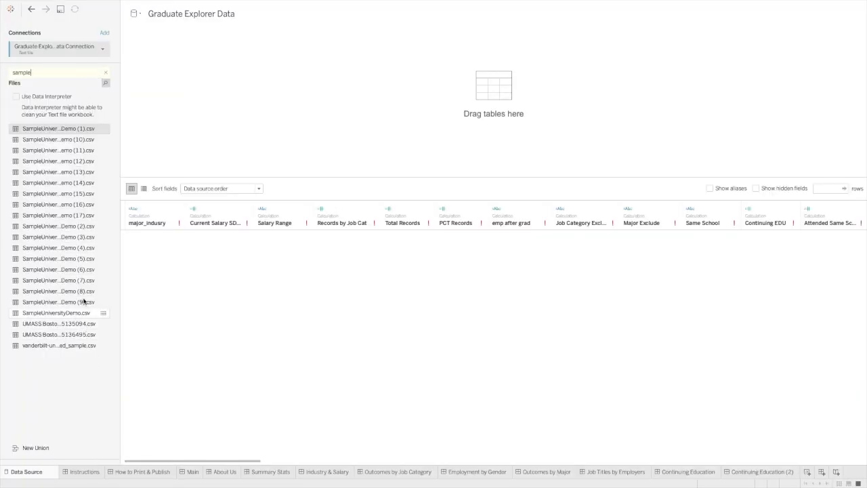
{"action": "left_click_drag", "start_coordinate": [74, 214], "coordinate": [466, 101]}
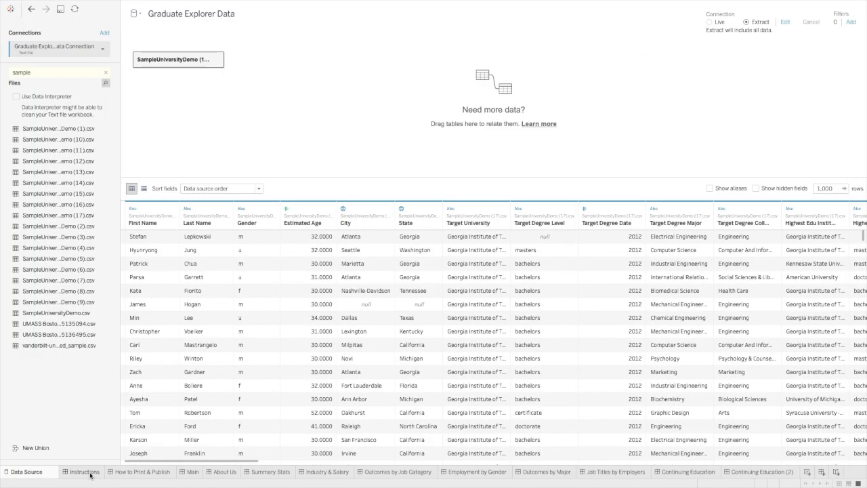
On the Instructions dashboard, set the report sub-title to "Class of 2012" and the school name keyword to "Georgia Institute of Technology".
{"action": "left_click", "coordinate": [86, 471]}
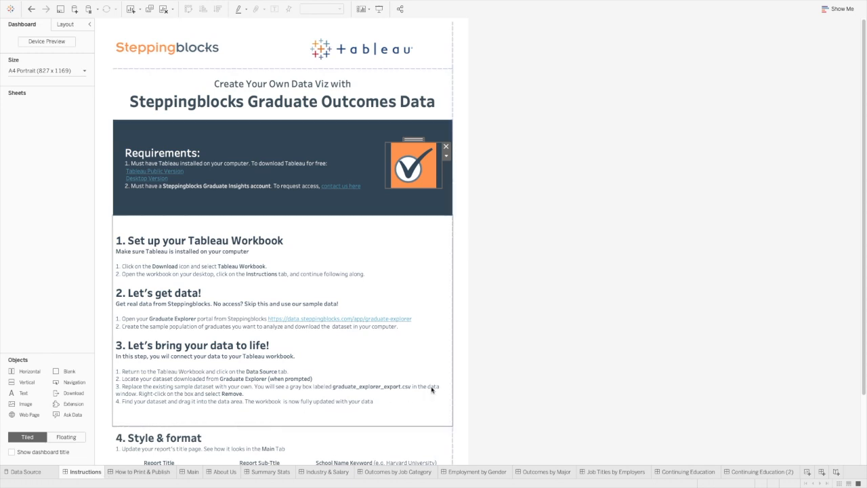
{"action": "scroll", "coordinate": [464, 387], "scroll_direction": "down", "scroll_amount": 3}
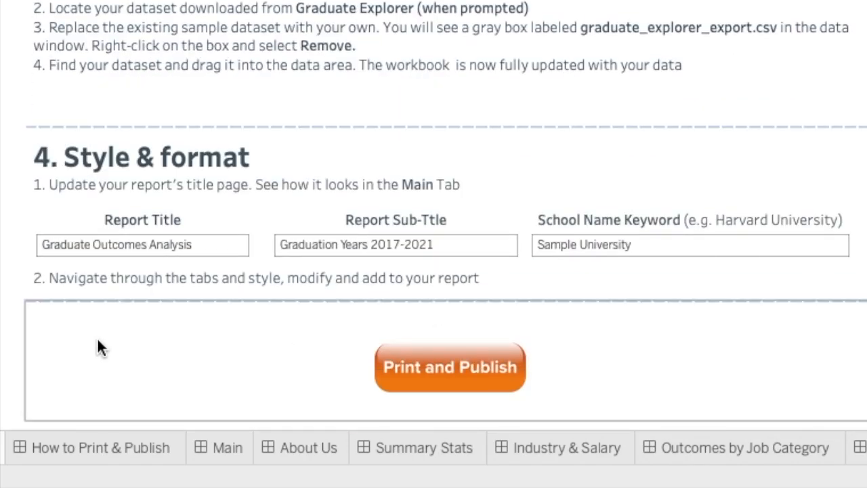
{"action": "left_click", "coordinate": [213, 248]}
{"action": "left_click", "coordinate": [454, 244]}
{"action": "left_click", "coordinate": [444, 245]}
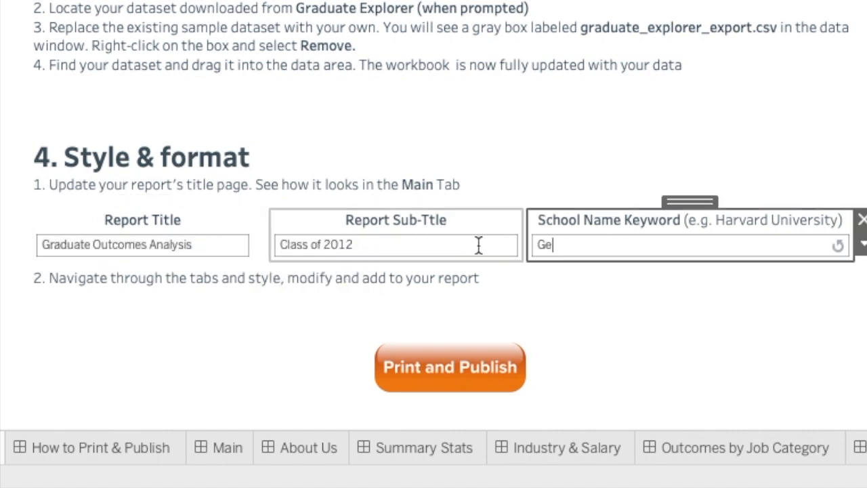
{"action": "type", "text": "orgia Institute of Te"}
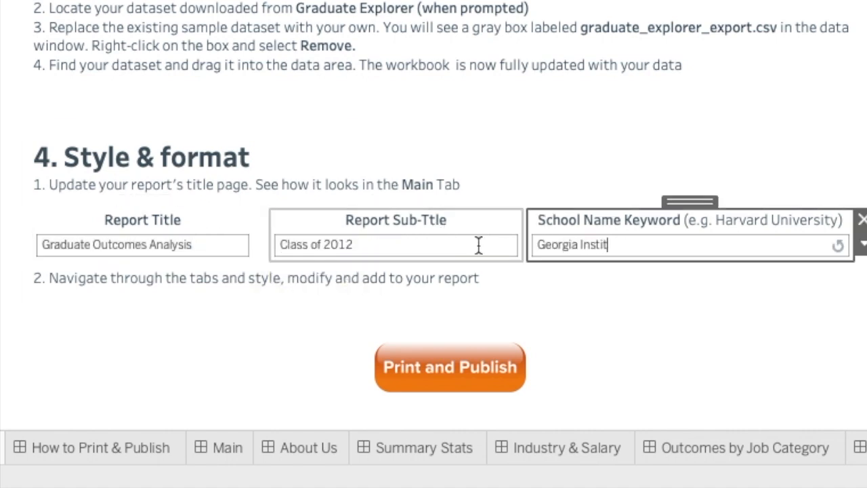
{"action": "type", "text": "ology"}
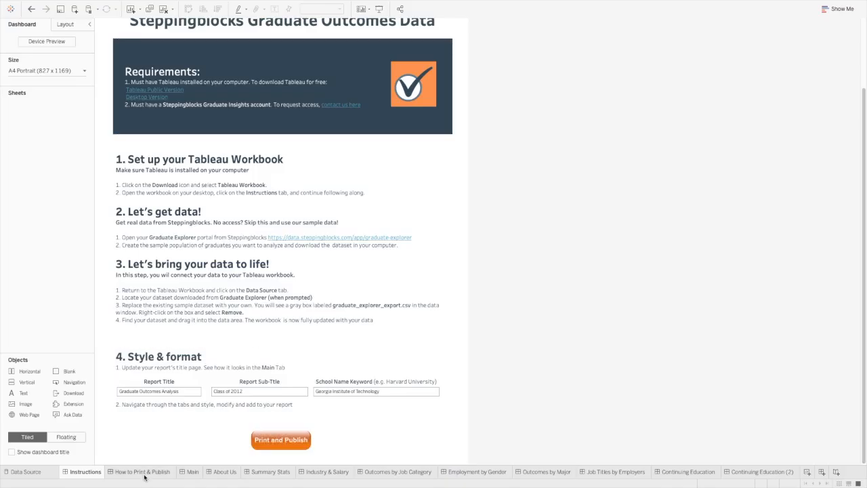
Review the updated Main, About Us and Summary Stats dashboards.
{"action": "left_click", "coordinate": [193, 472]}
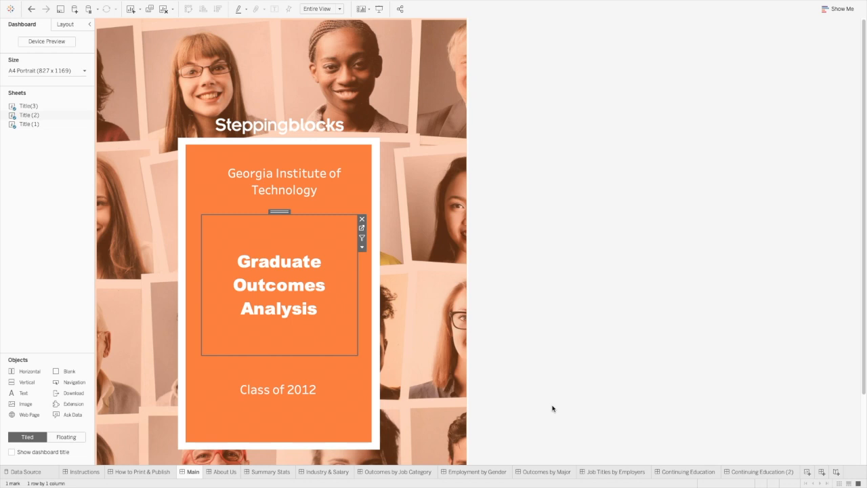
{"action": "left_click", "coordinate": [223, 474]}
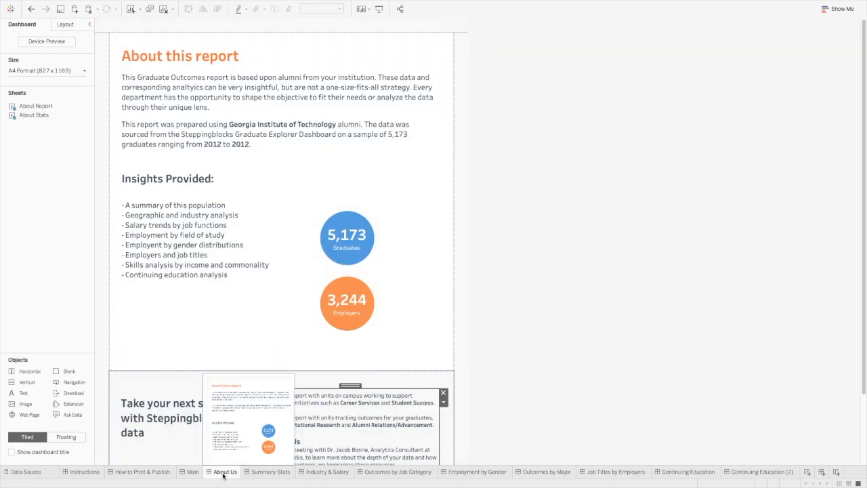
{"action": "left_click", "coordinate": [276, 472]}
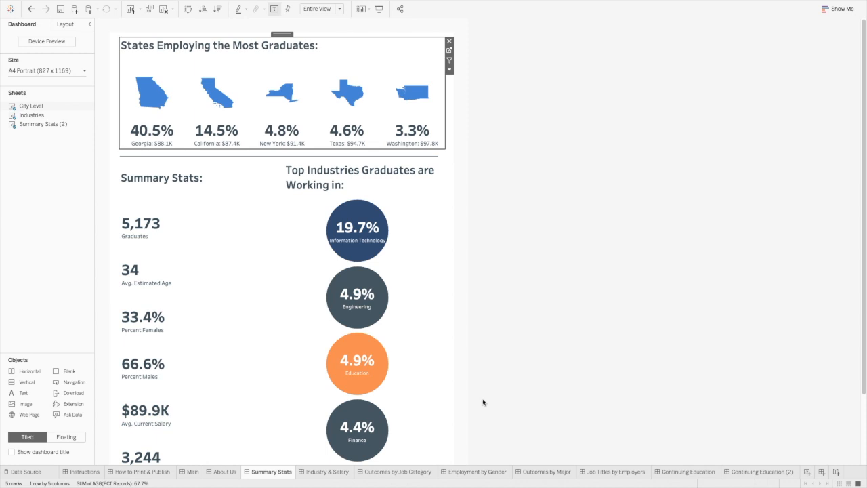
{"action": "scroll", "coordinate": [466, 404], "scroll_direction": "down", "scroll_amount": 1}
{"action": "scroll", "coordinate": [466, 404], "scroll_direction": "down", "scroll_amount": 4}
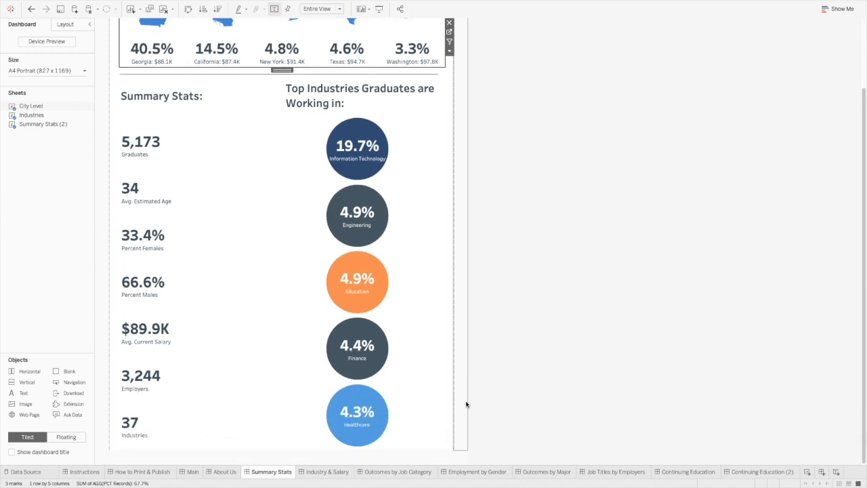
Open the Job Categories chart's underlying worksheet from the Outcomes by Job Category dashboard.
{"action": "left_click", "coordinate": [414, 474]}
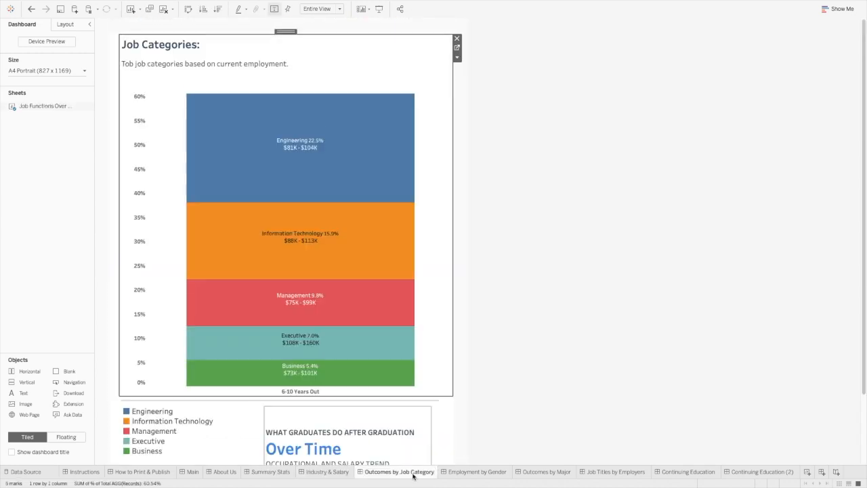
{"action": "left_click", "coordinate": [456, 47]}
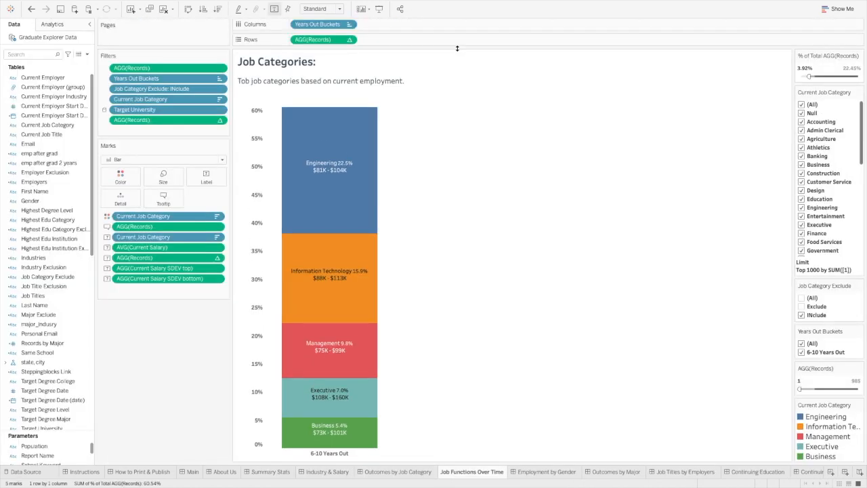
Assign the Steppingblocks Theme color palette to the Current Job Category items in the Job Functions Over Time chart and apply it.
{"action": "left_click", "coordinate": [126, 174]}
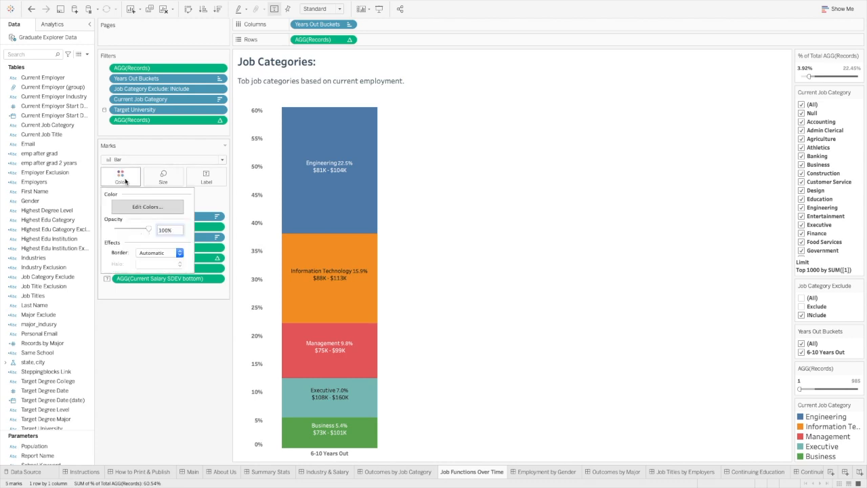
{"action": "left_click", "coordinate": [143, 207]}
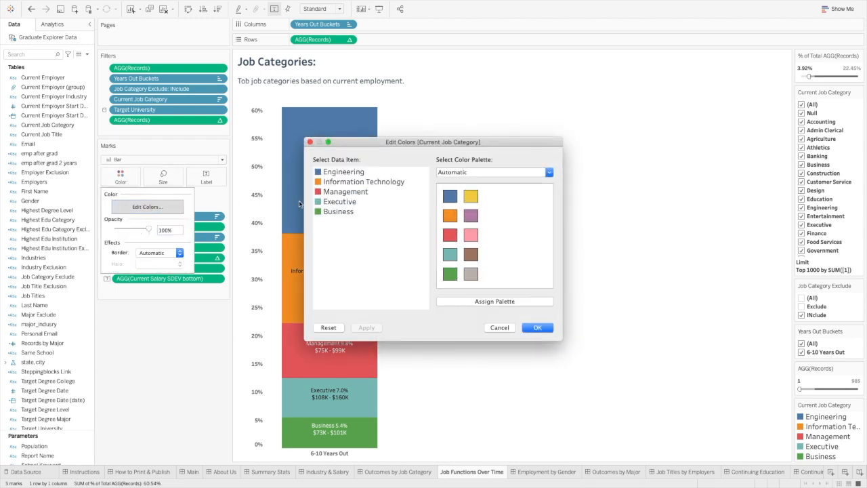
{"action": "left_click", "coordinate": [549, 173]}
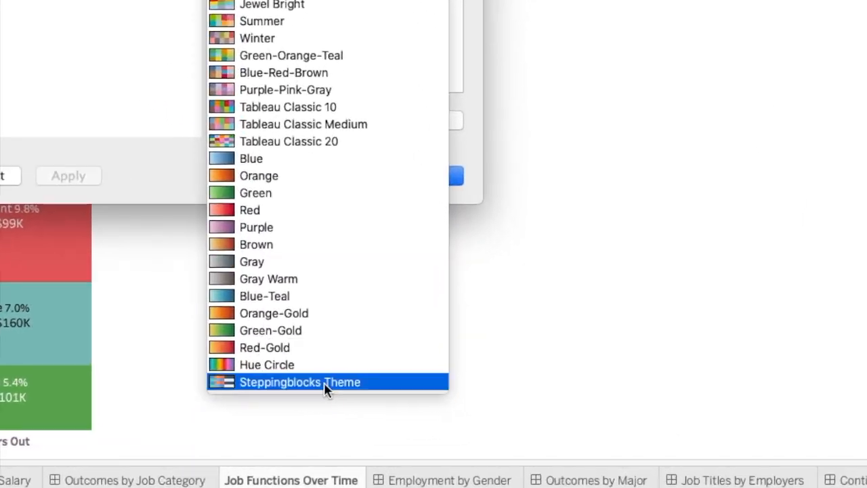
{"action": "left_click", "coordinate": [398, 403]}
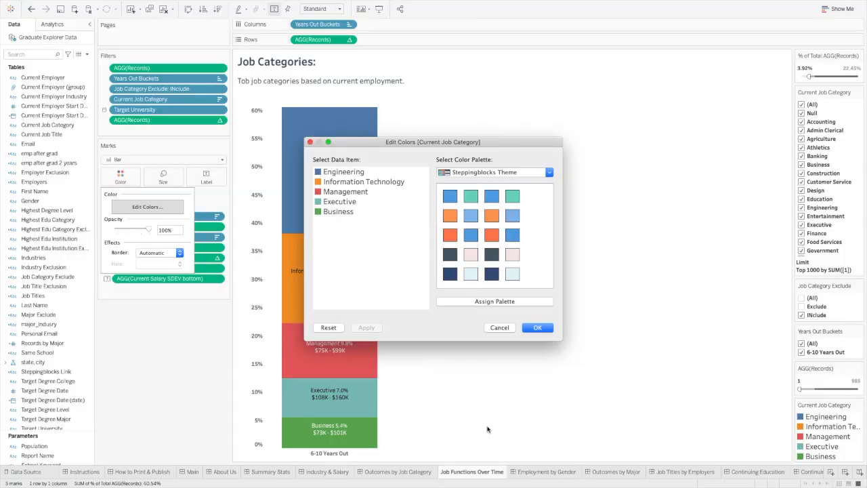
{"action": "left_click", "coordinate": [461, 302]}
{"action": "left_click", "coordinate": [366, 327]}
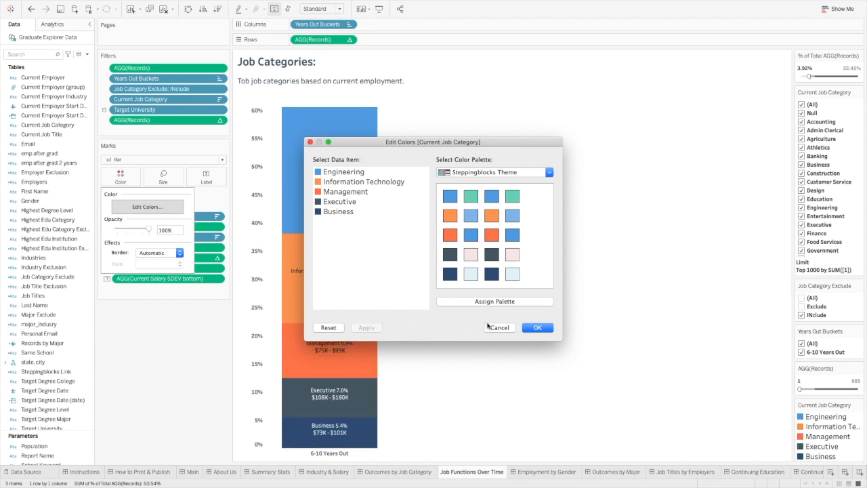
{"action": "left_click", "coordinate": [536, 328]}
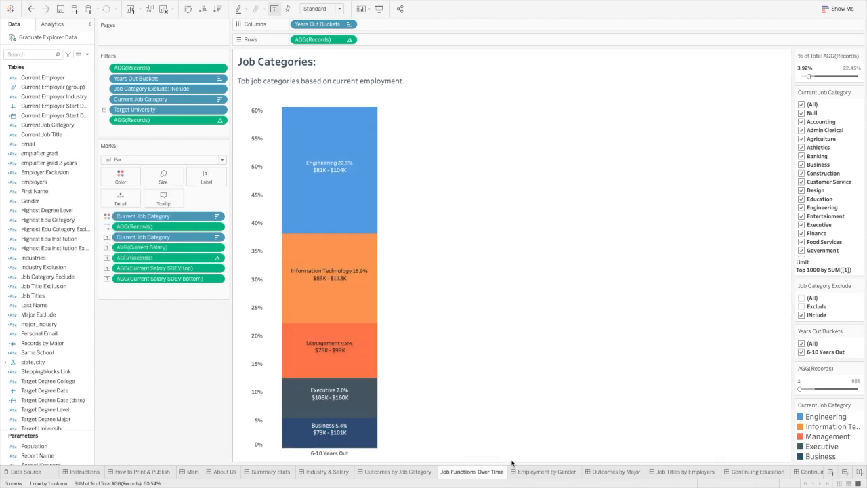
Review the recolored chart on the Outcomes by Job Category dashboard and open the Employment by Gender dashboard.
{"action": "left_click", "coordinate": [398, 471]}
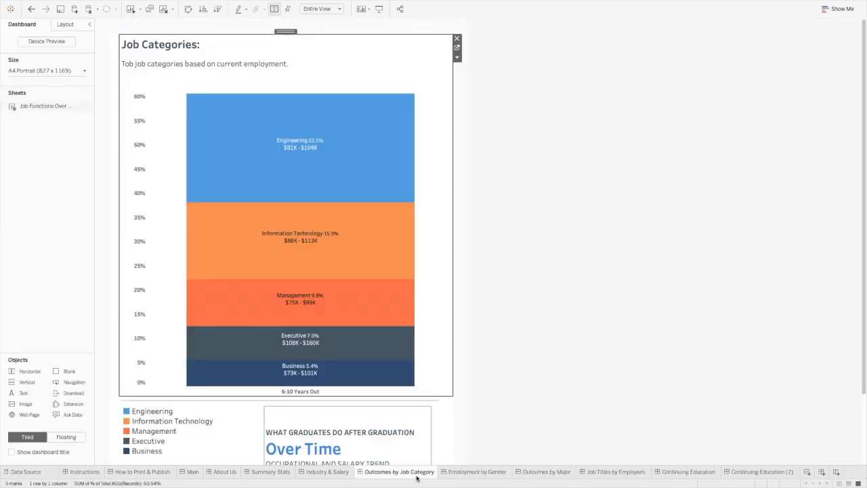
{"action": "left_click", "coordinate": [470, 472]}
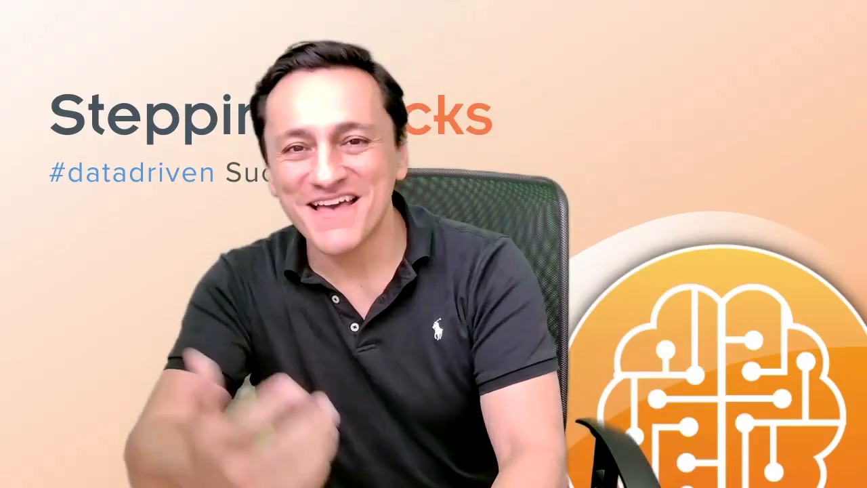